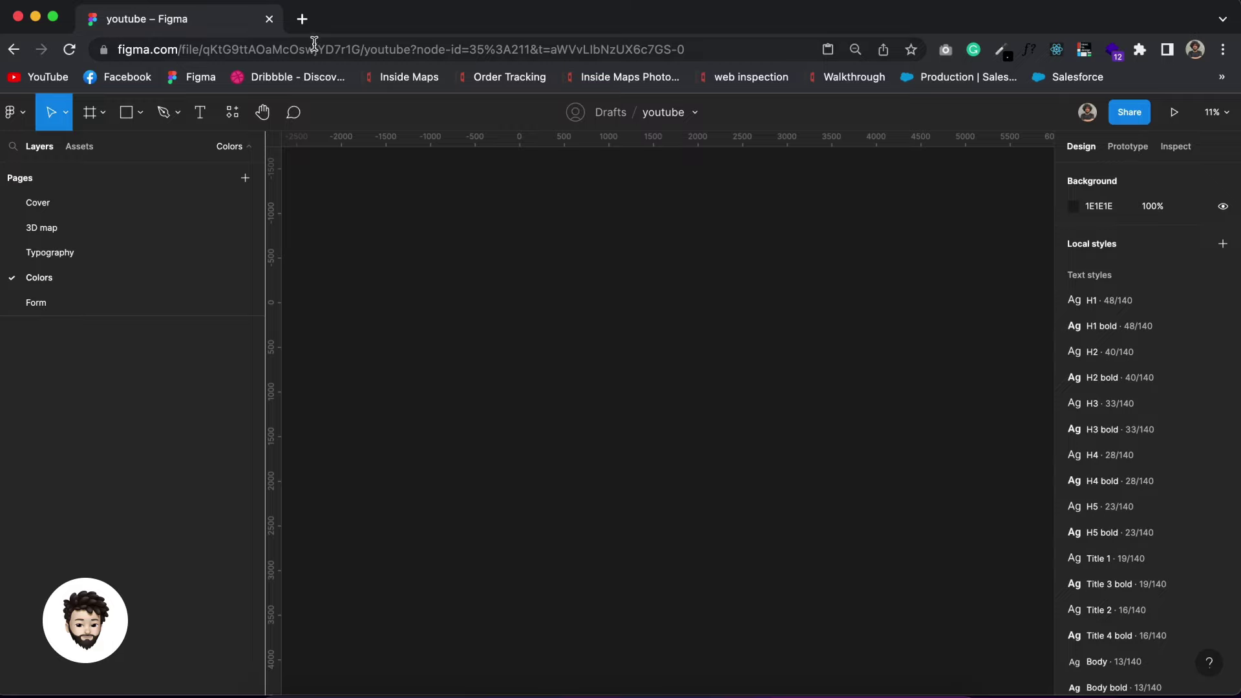
- Open a new blank browser tab beside the Figma youtube file
click(302, 19)
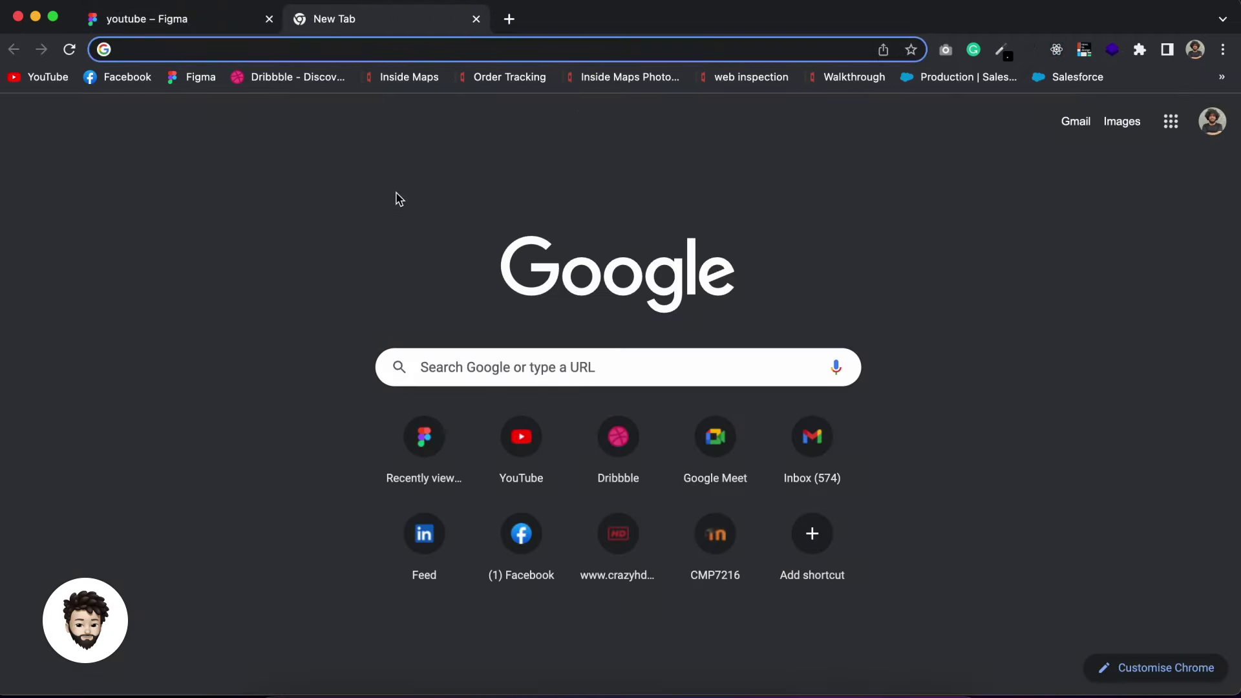
text(m)
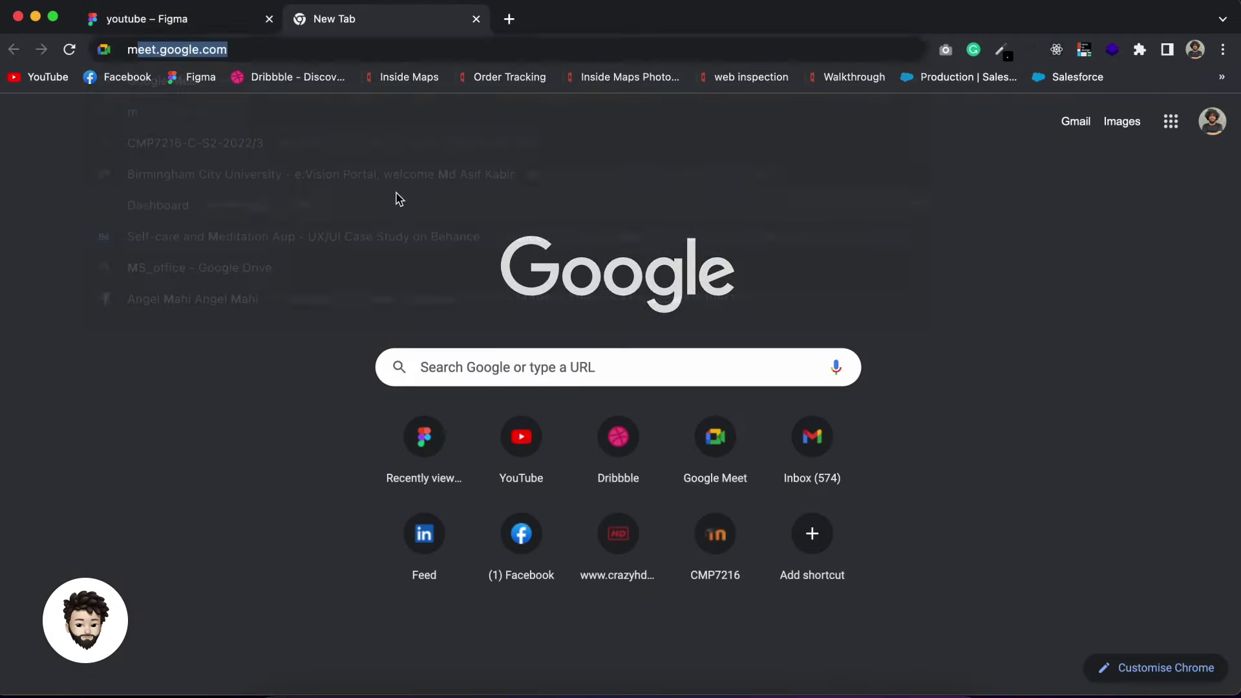
text(aterial)
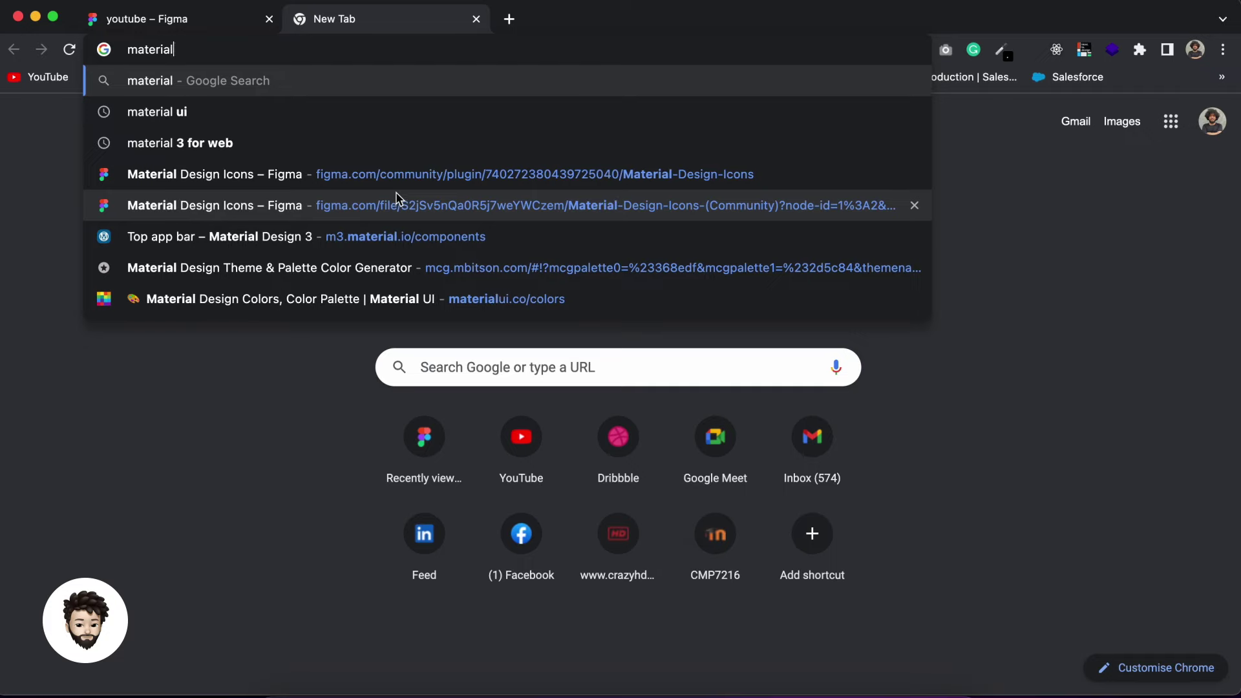
text( color)
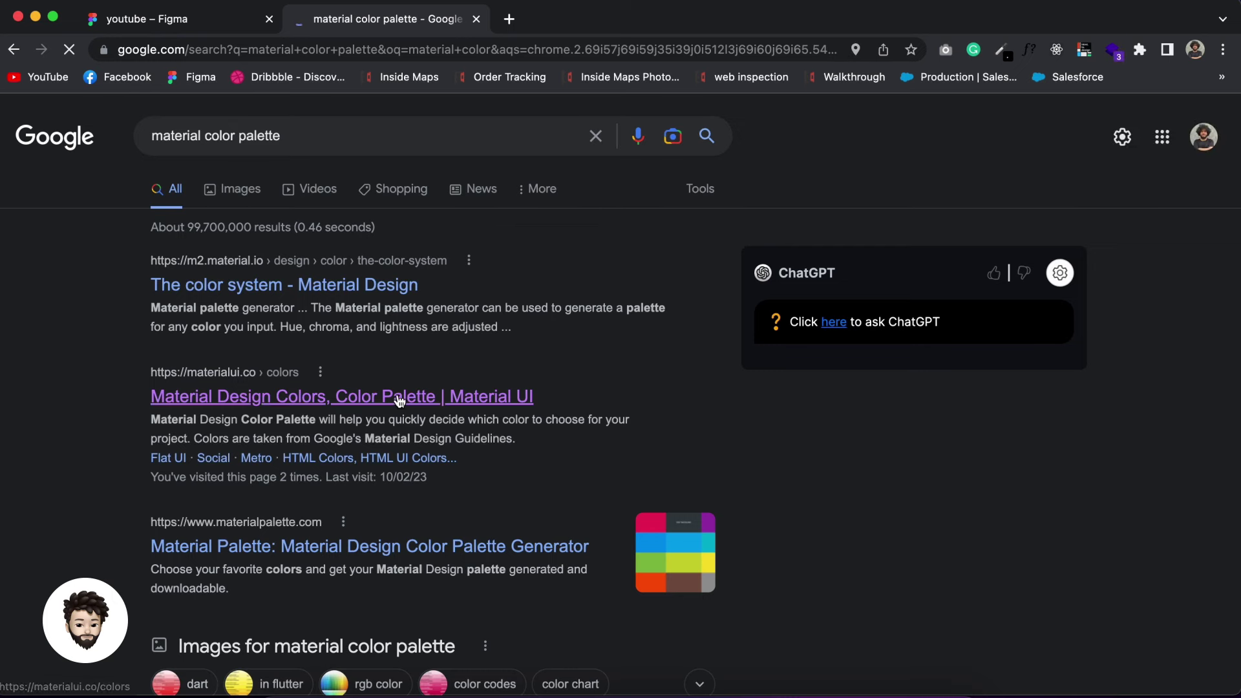
- Open Material UI Colors in its own tab, copy the Blue 500 hex 2196F3, and return to Figma
middle_click(397, 398)
scroll(397, 398, down, 3)
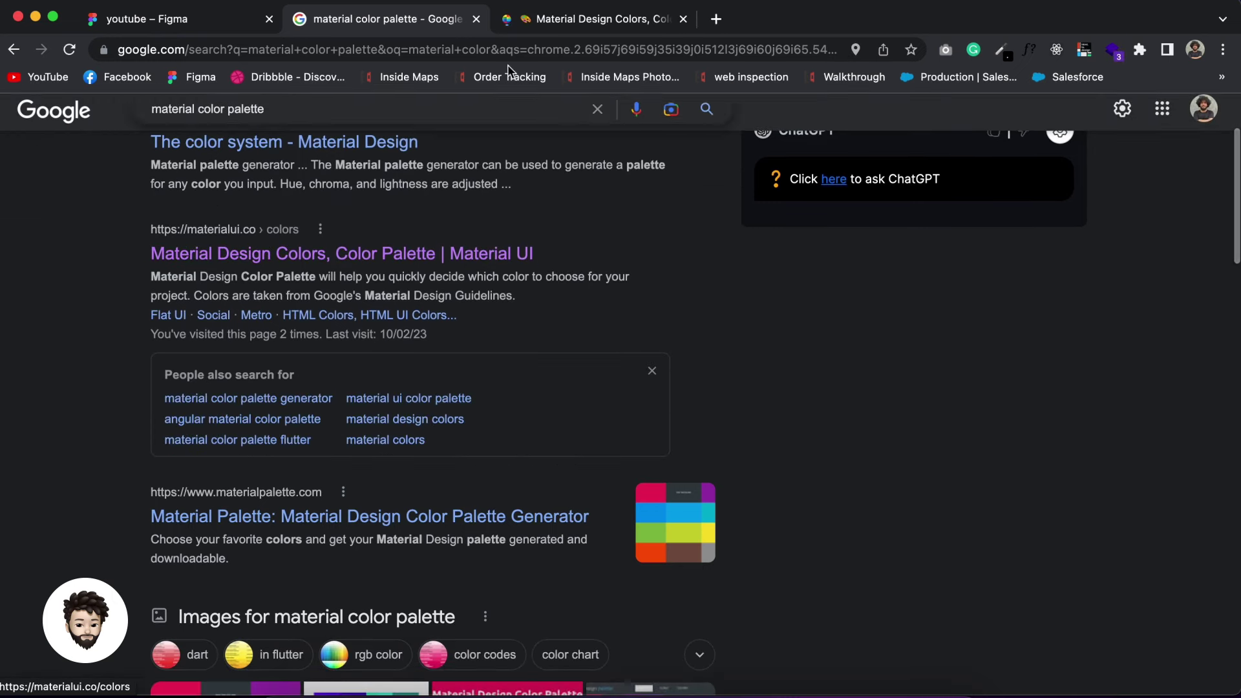
click(573, 18)
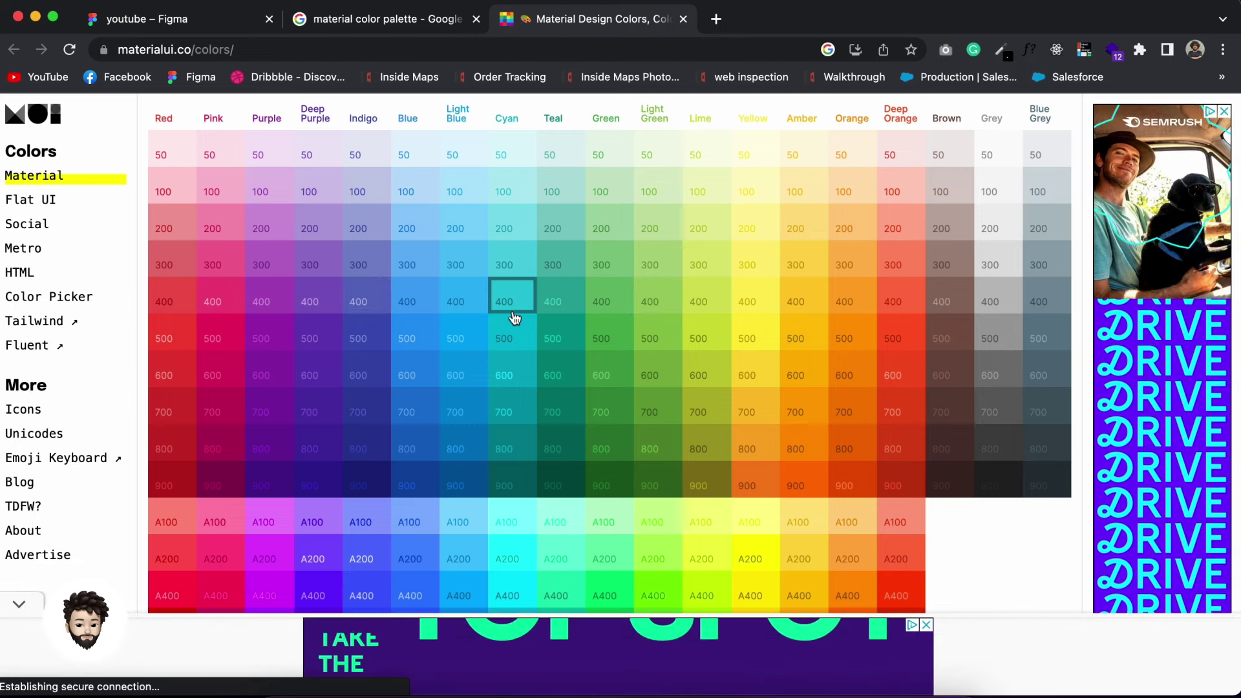
scroll(513, 317, down, 1)
scroll(514, 318, down, 1)
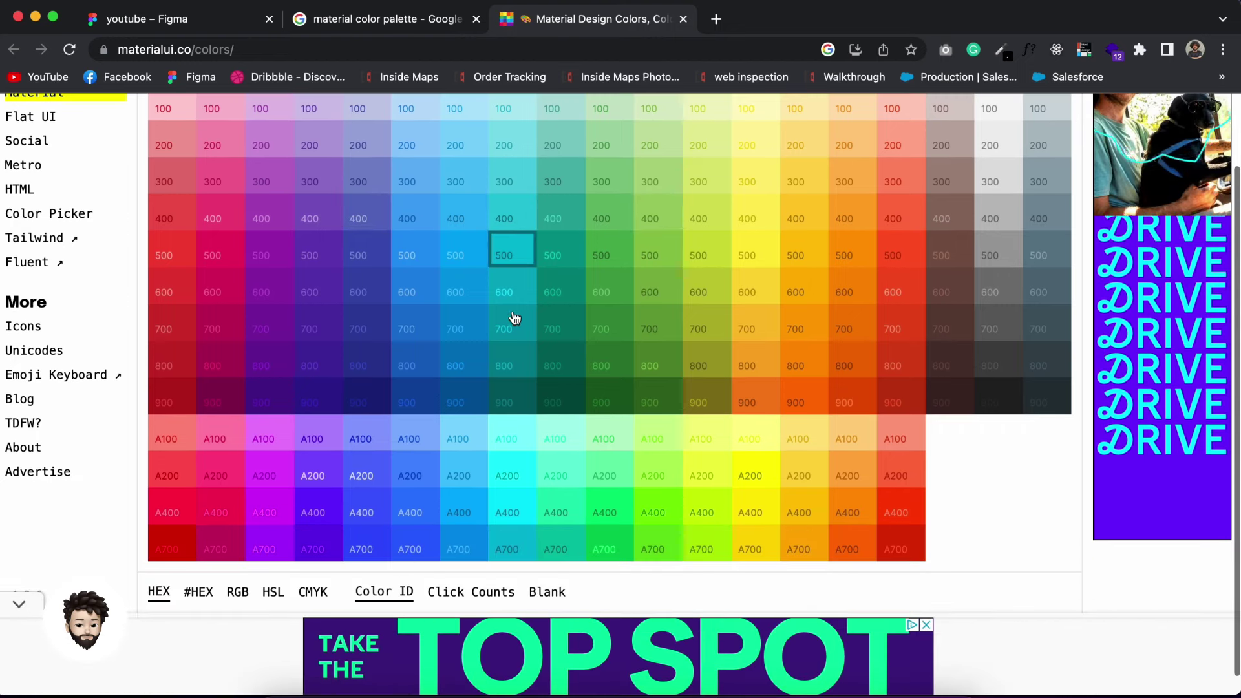
click(463, 255)
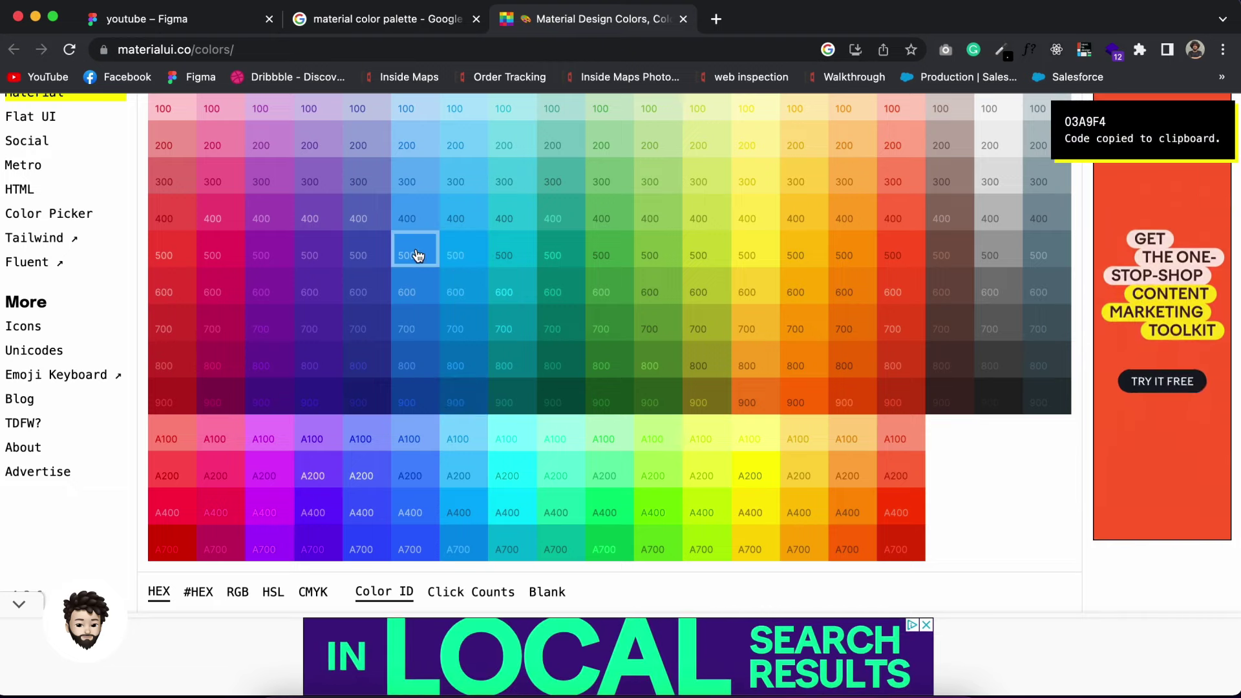
click(412, 256)
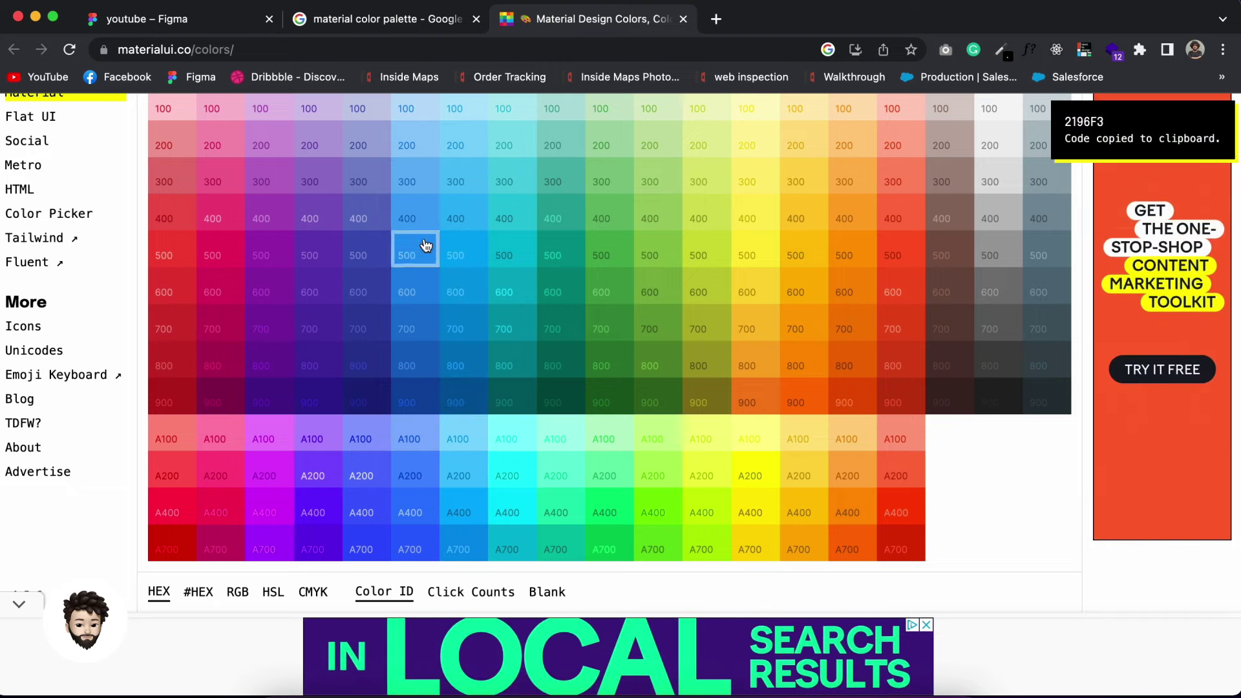
click(160, 18)
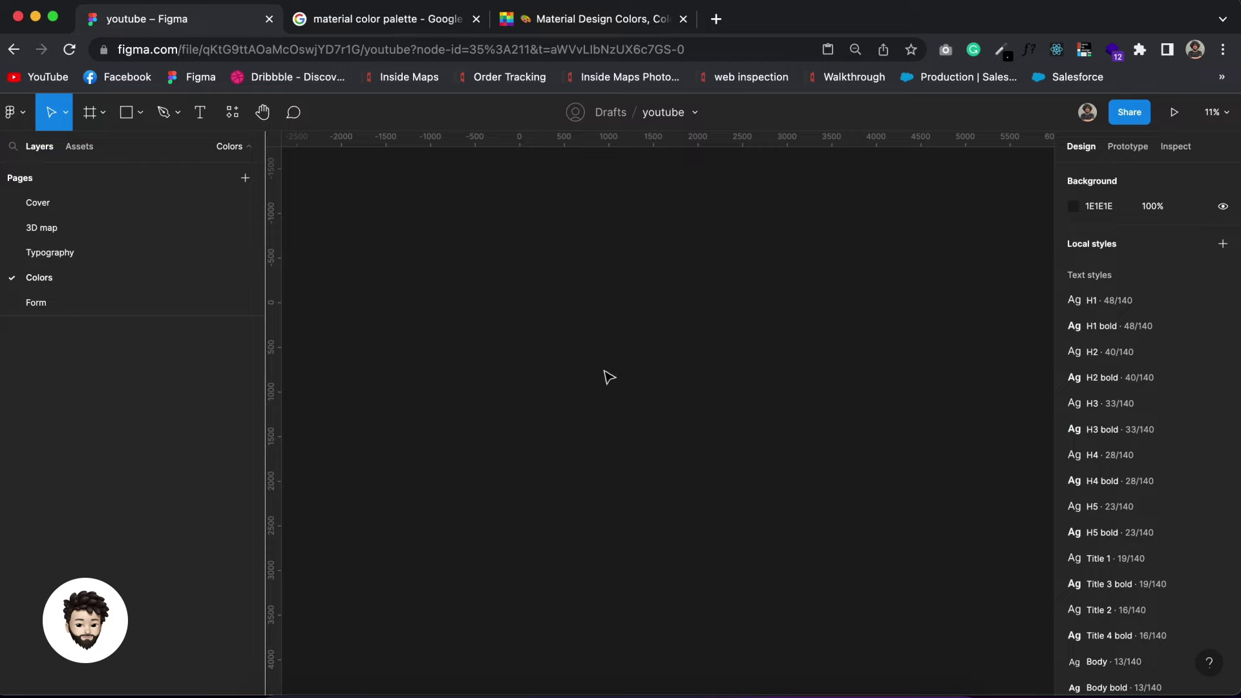
- Search Quick Actions for 'found', clear the empty result, and open the plugins browser
key(super+slash)
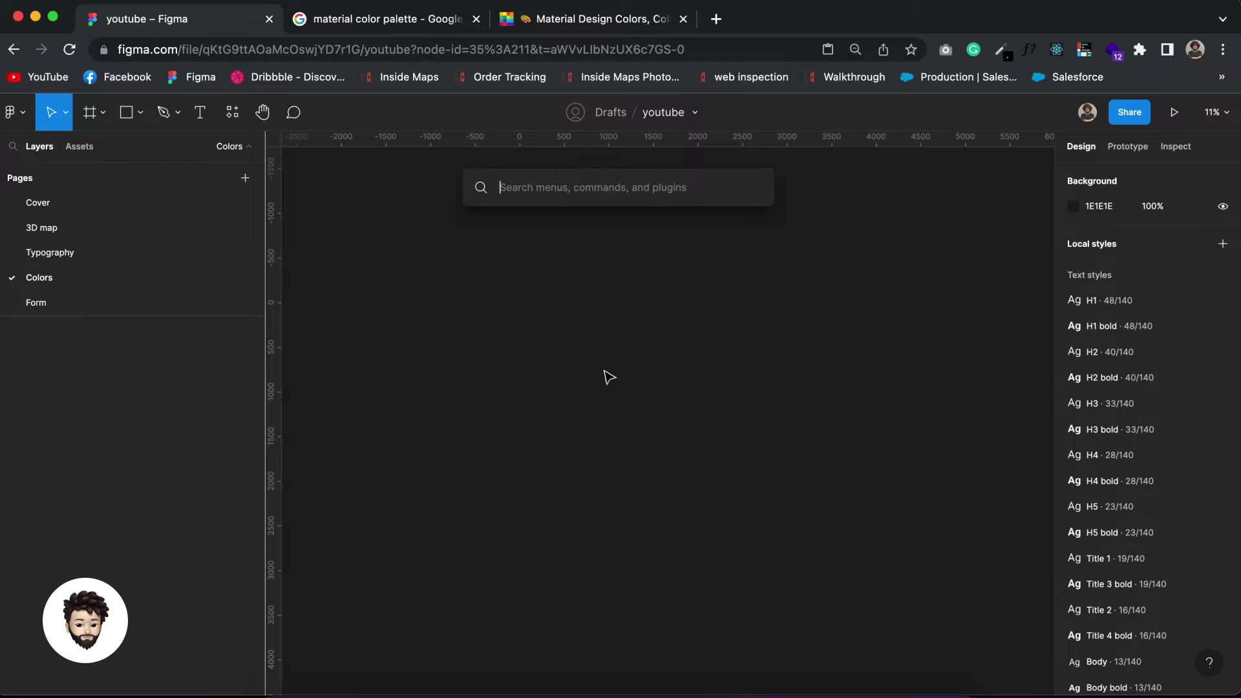
text(foun)
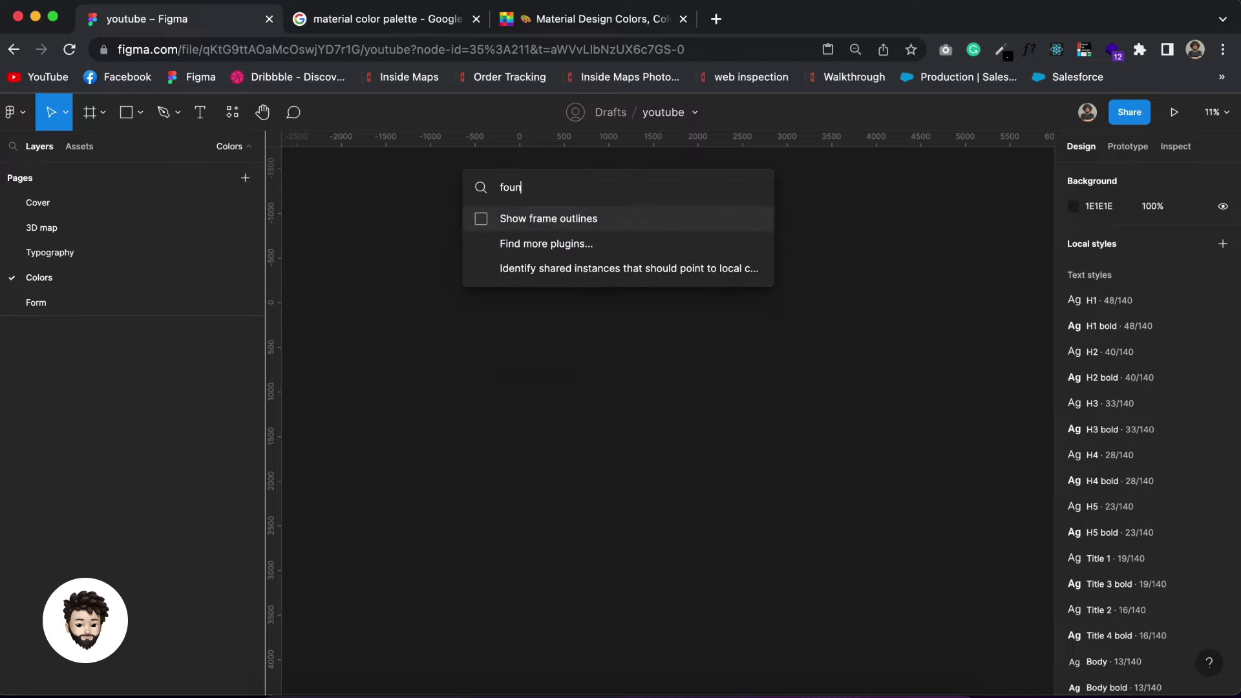
text(d)
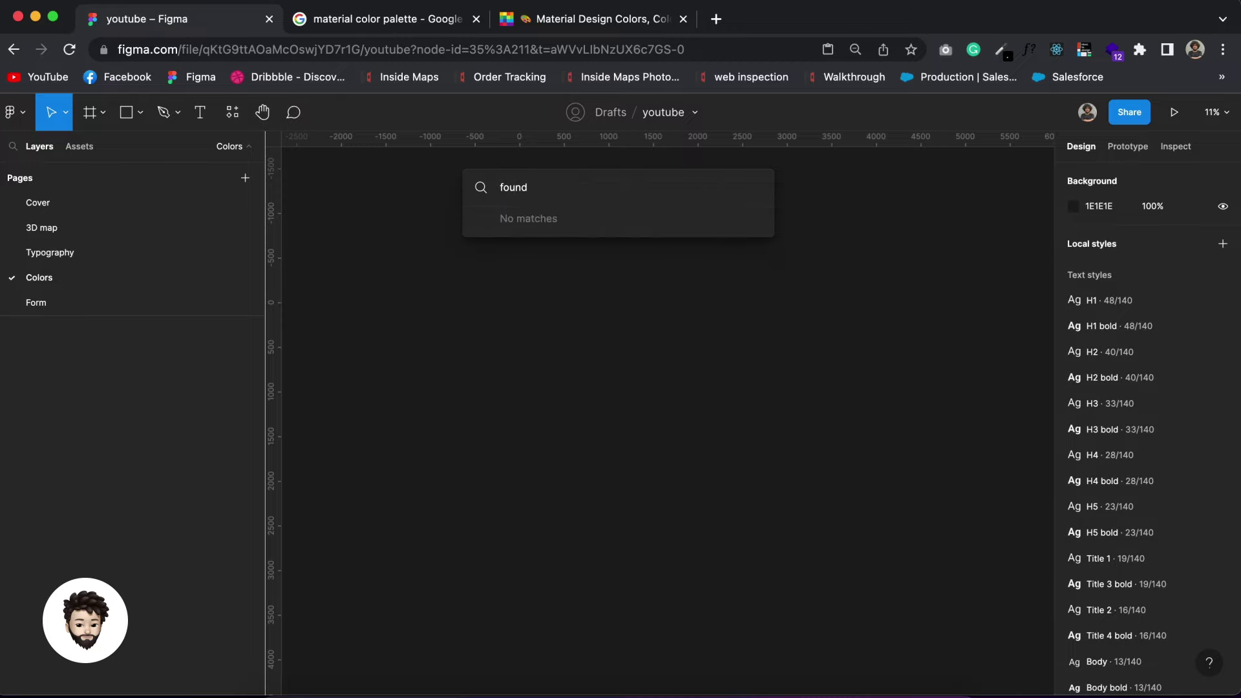
key(BackSpace)
key(BackSpace)
key(BackSpace)
key(BackSpace)
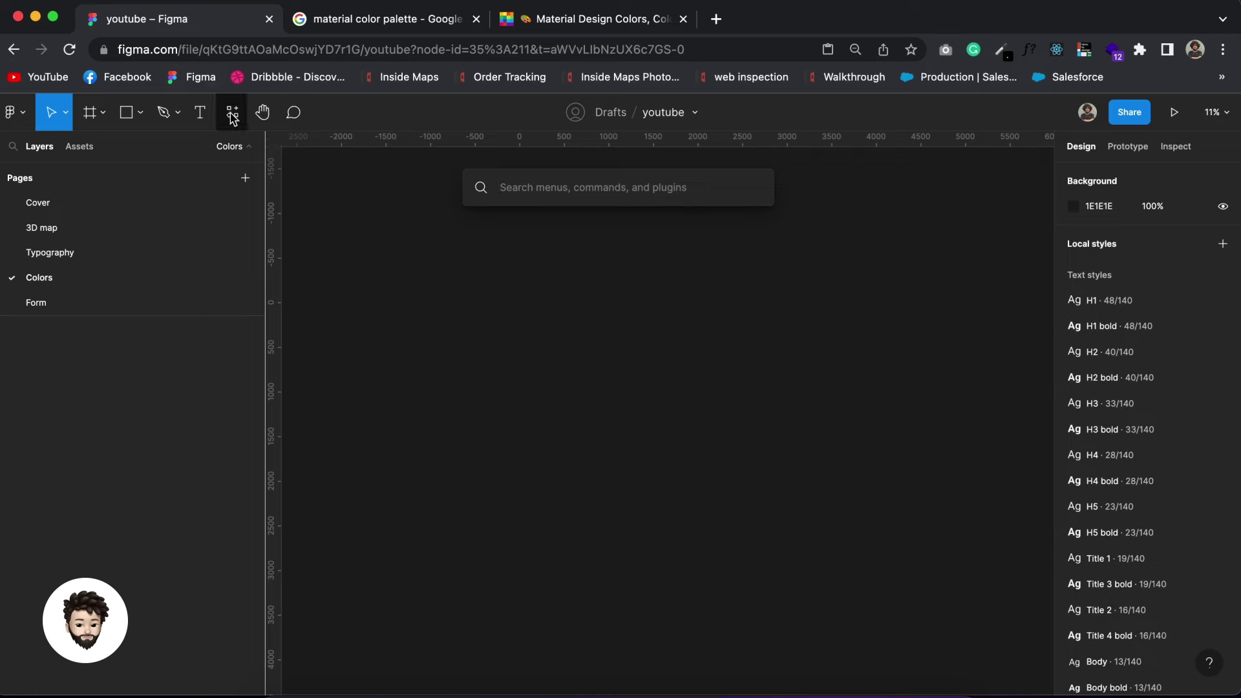
click(232, 111)
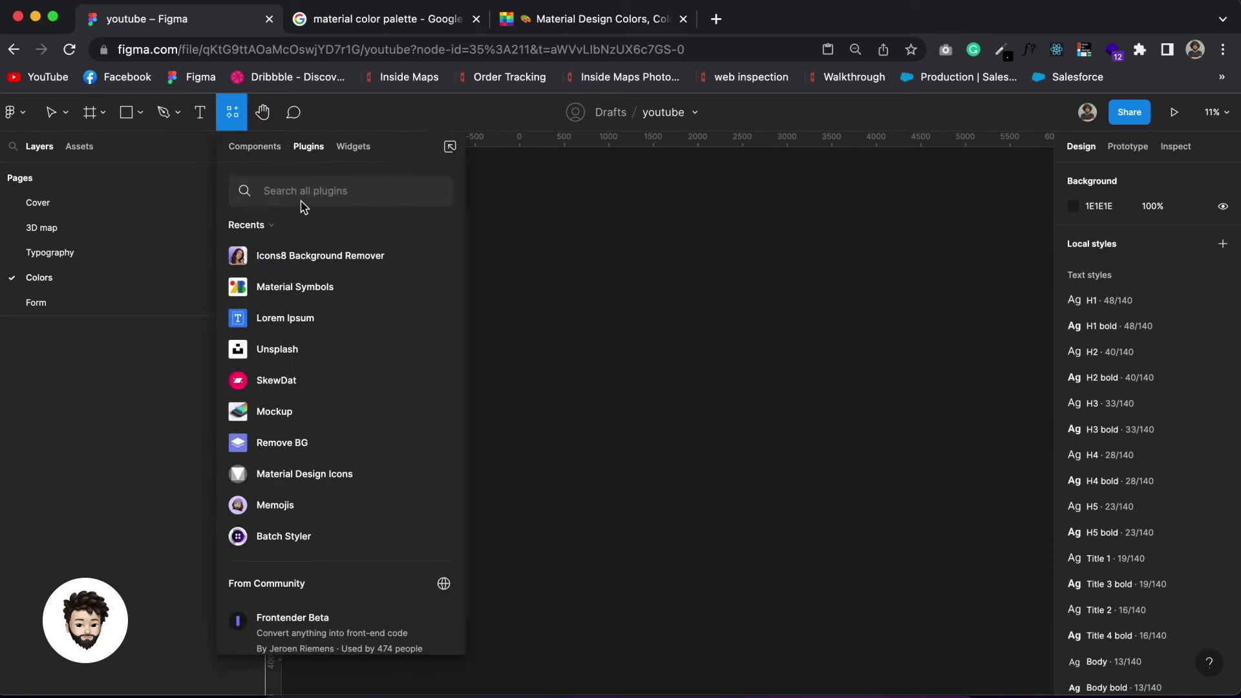
key(o)
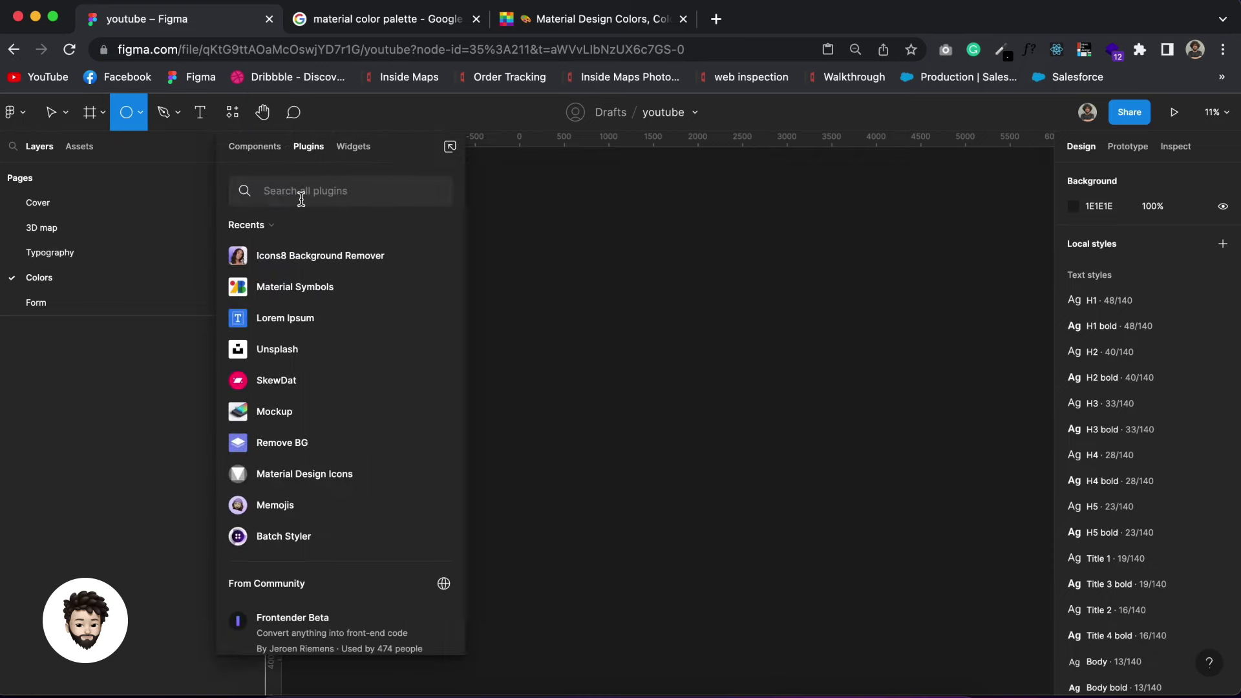
text(foun)
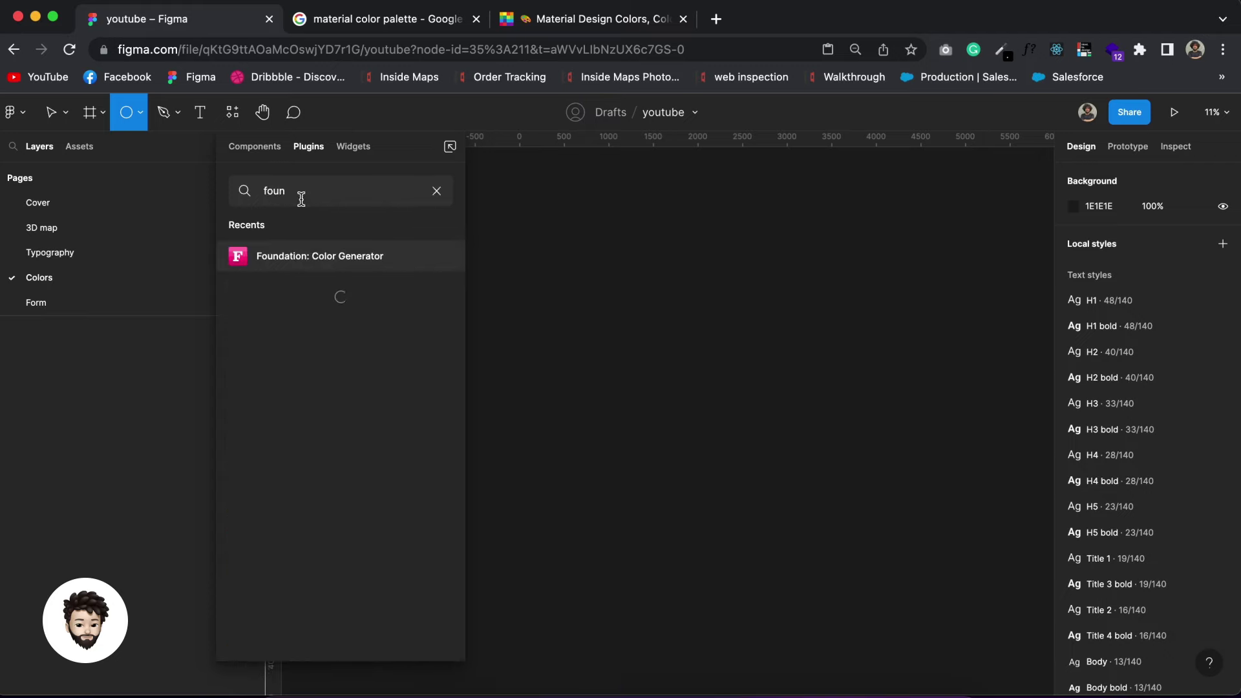
click(349, 260)
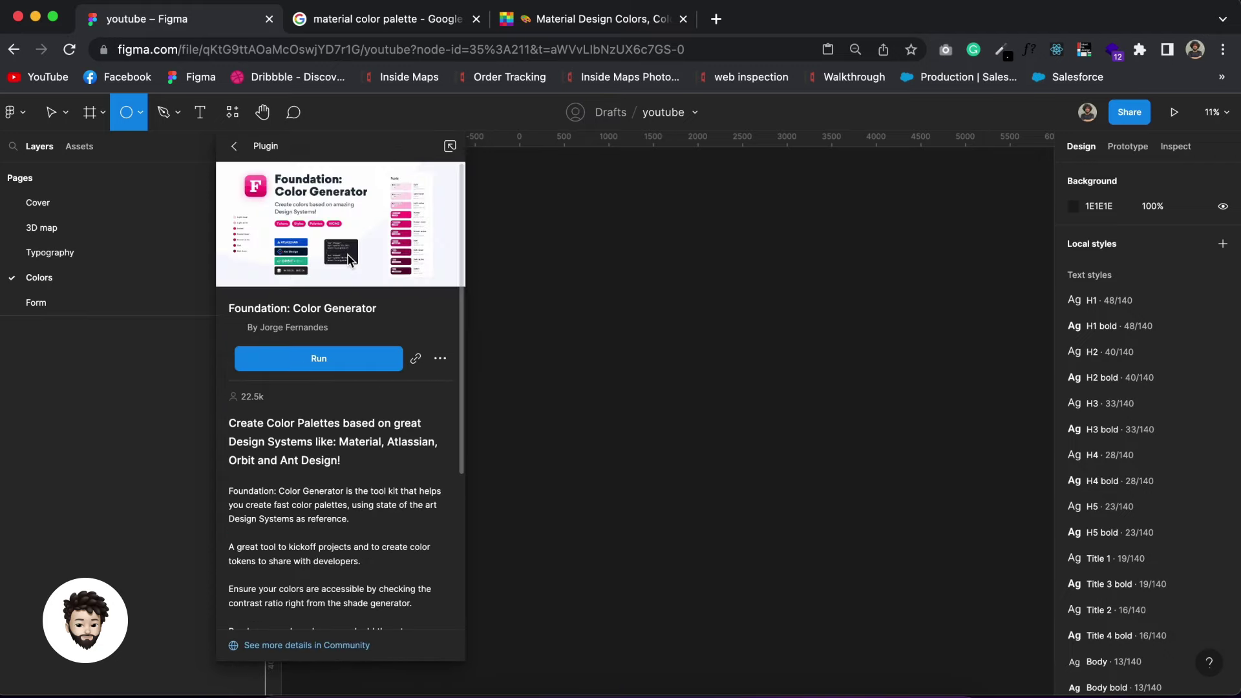
click(348, 359)
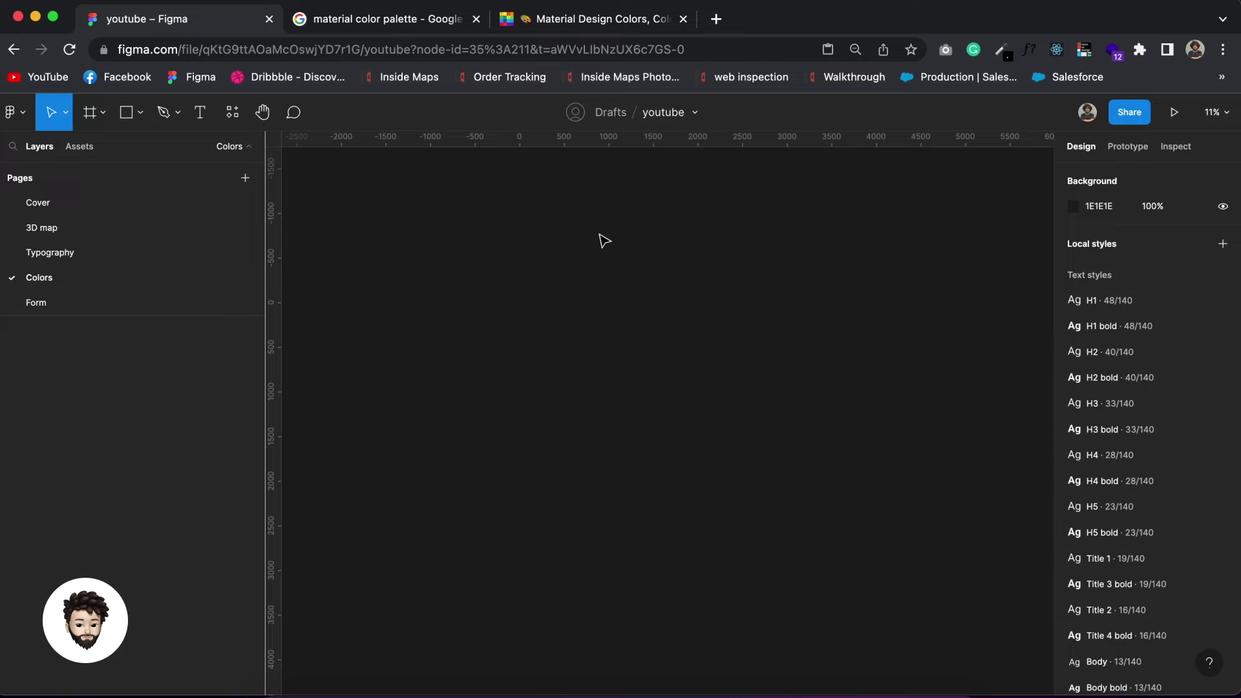
- Move the Color Generator window and switch it to the Material profile
drag(508, 179, 790, 153)
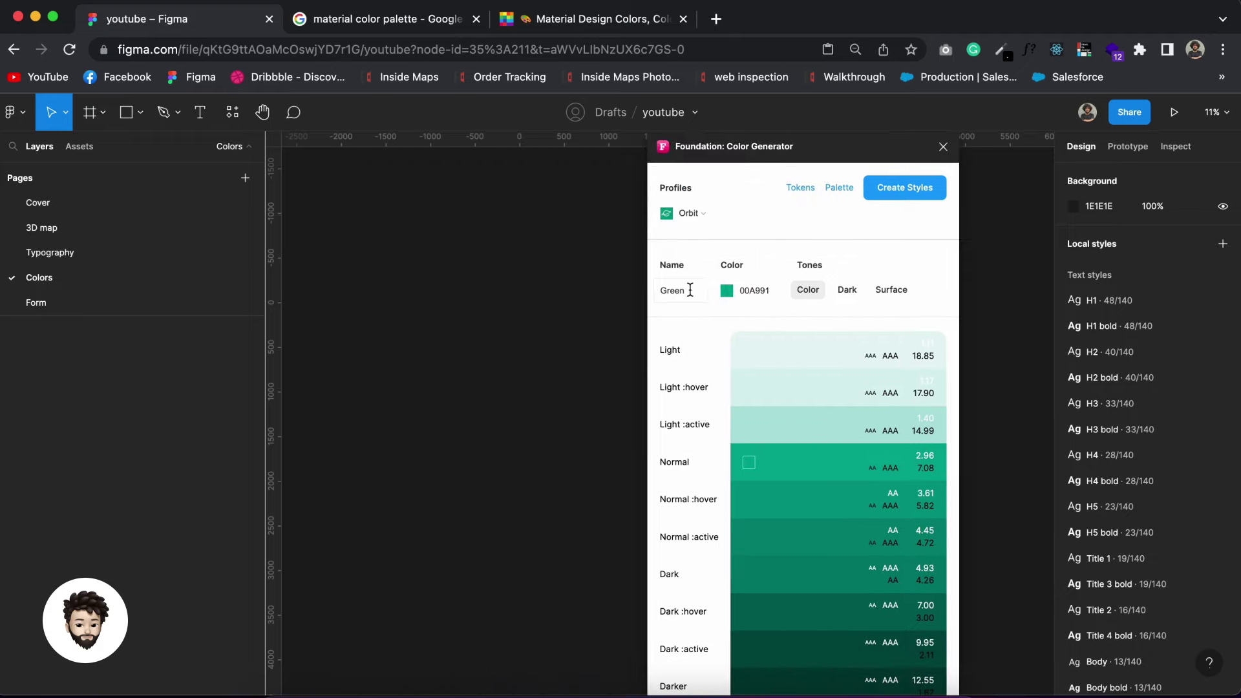
click(709, 217)
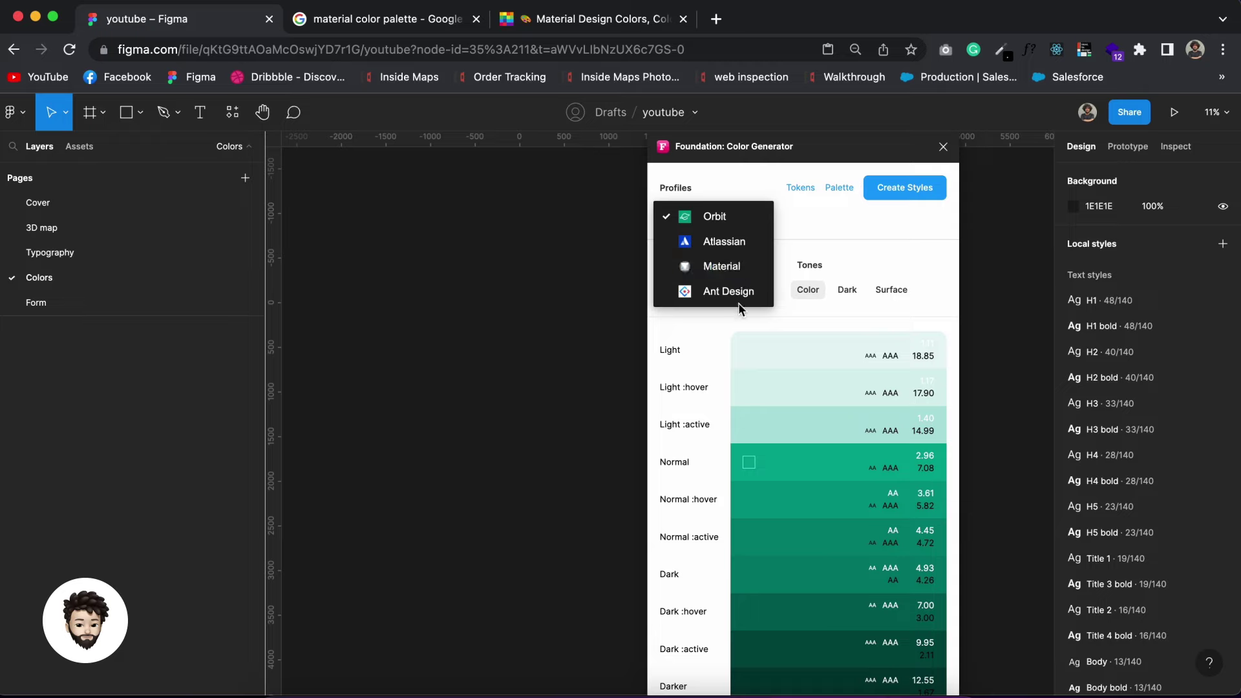
click(743, 269)
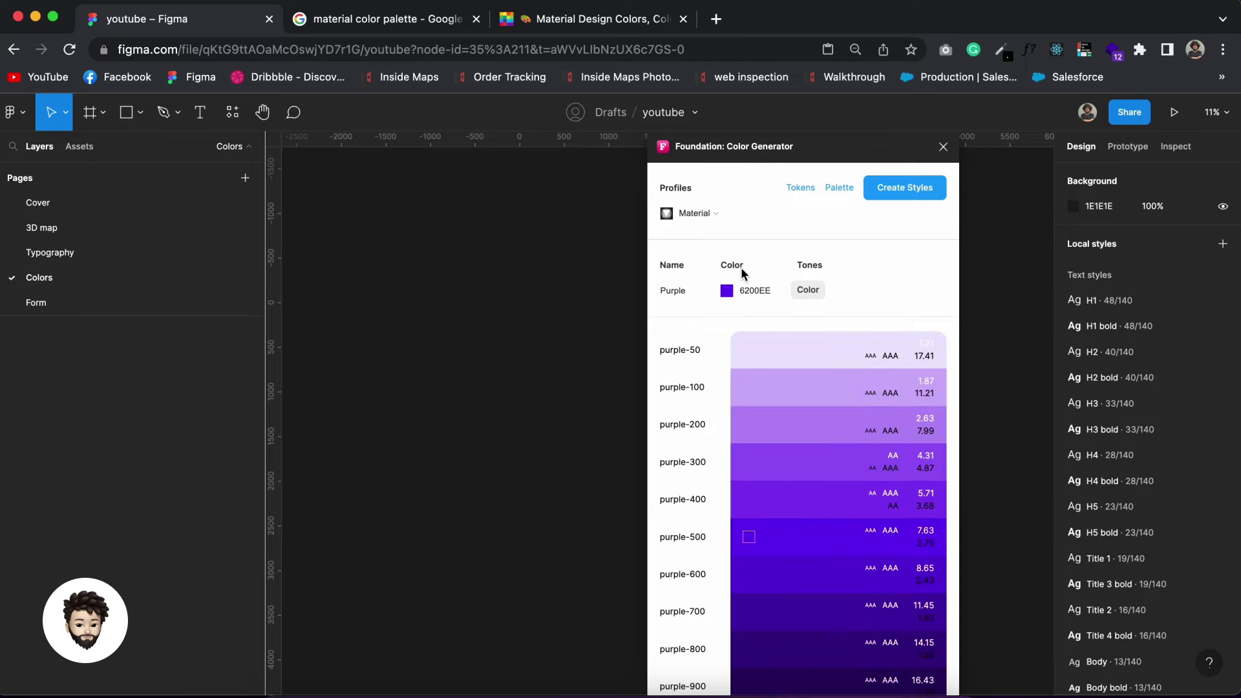
- Paste 2196F3 as the base colour and rename the palette to Primary
click(763, 291)
text(2196F3)
click(685, 290)
double_click(685, 294)
text(Primary)
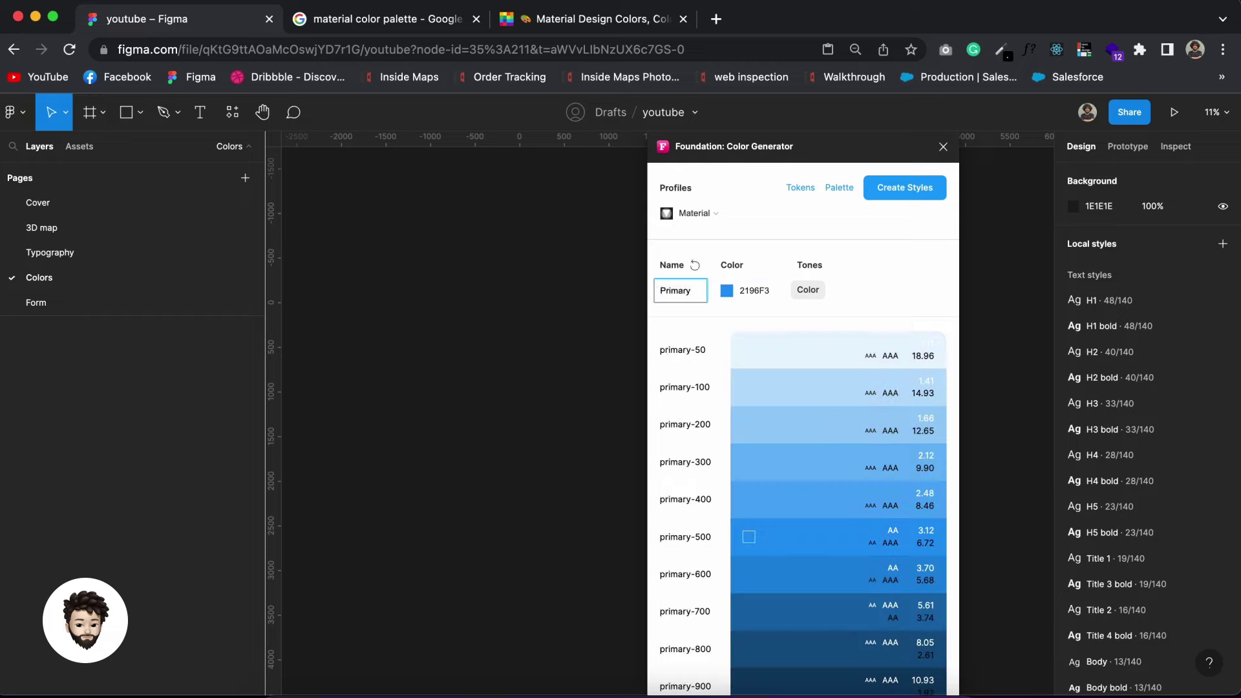
click(897, 290)
- Create the primary-50 to primary-900 styles and move the Primary group out of Foundation
click(902, 190)
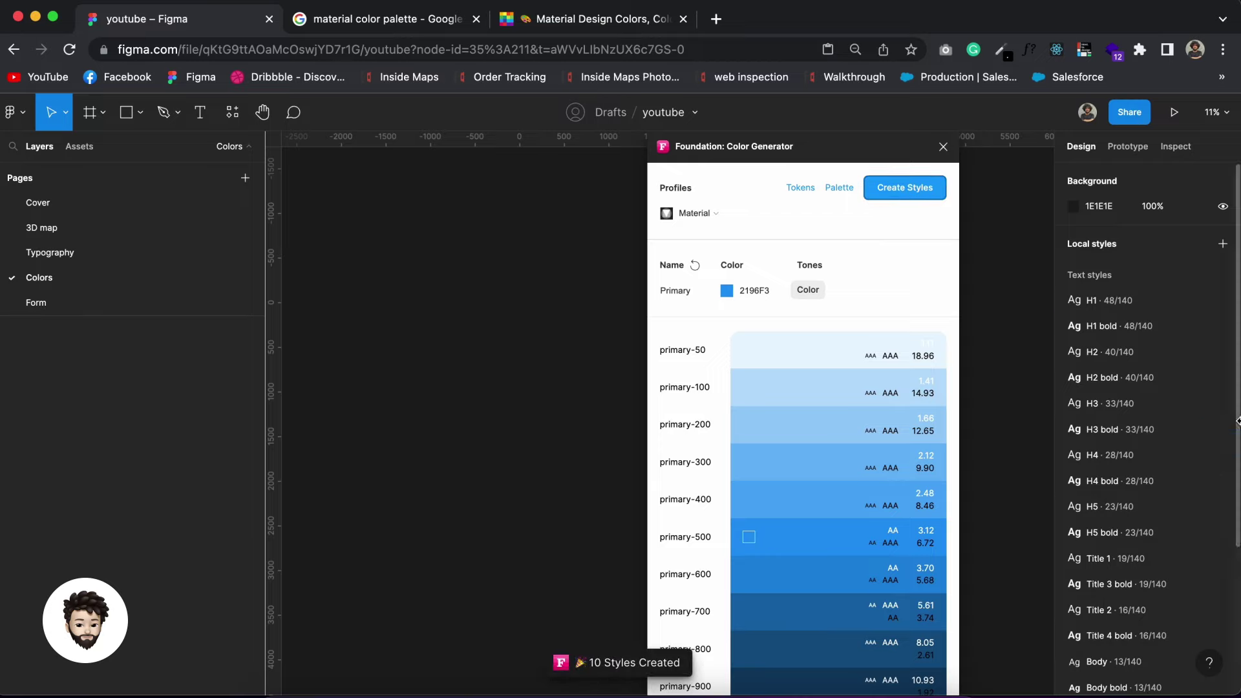
scroll(1228, 430, down, 5)
scroll(1229, 429, down, 5)
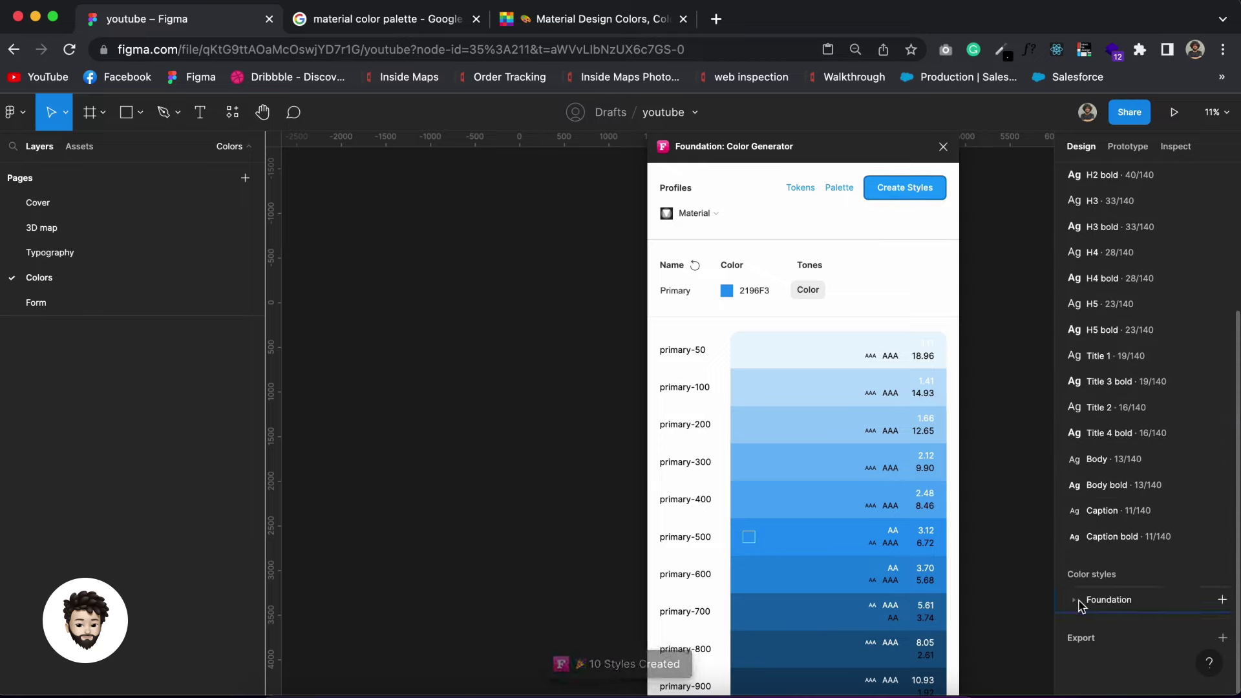
click(1075, 599)
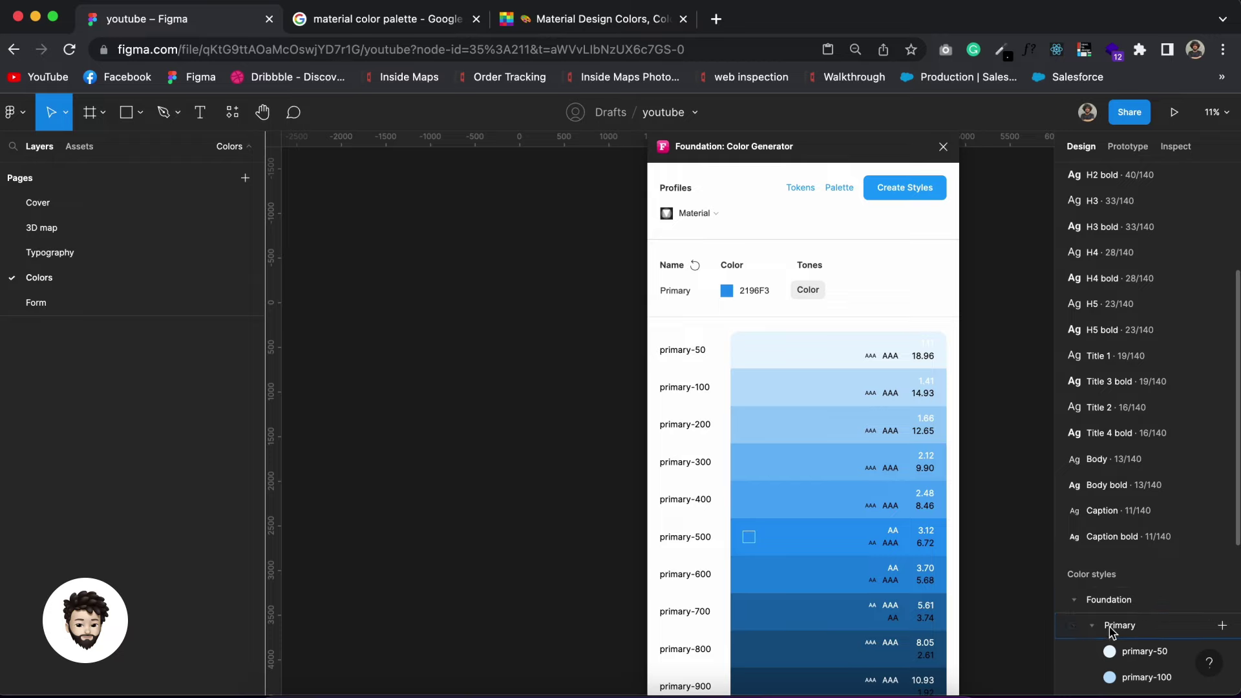
scroll(1096, 635, down, 3)
scroll(1096, 635, down, 3)
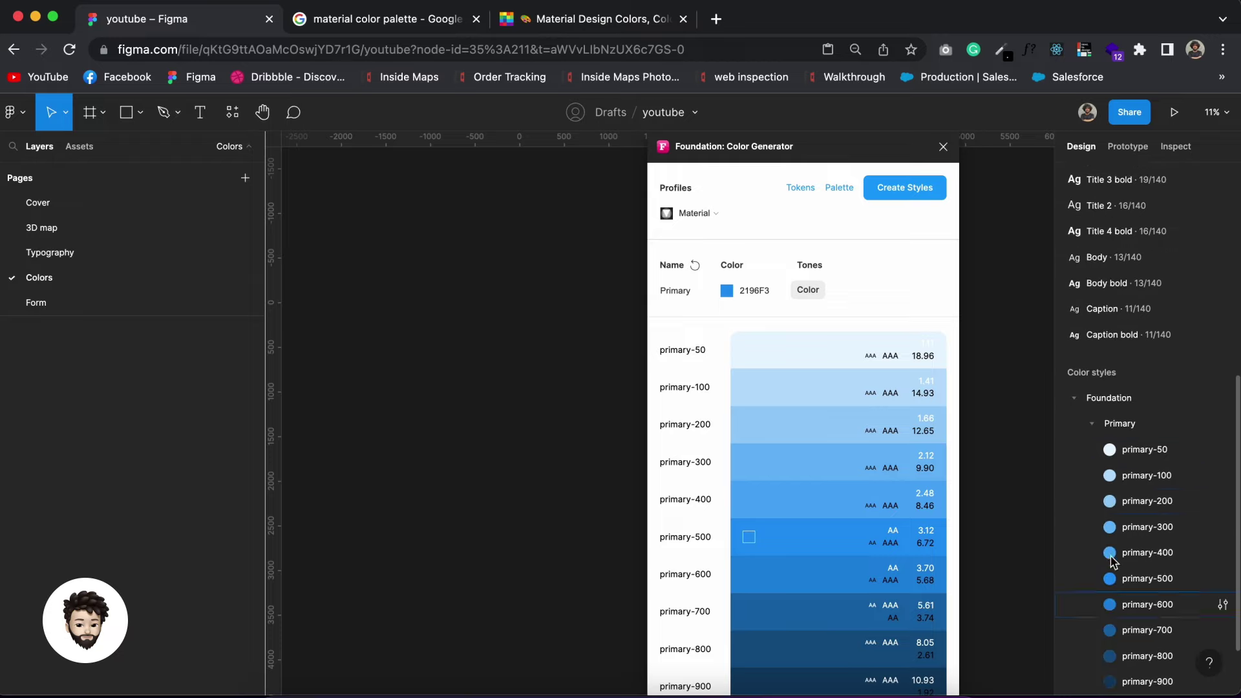
click(1120, 423)
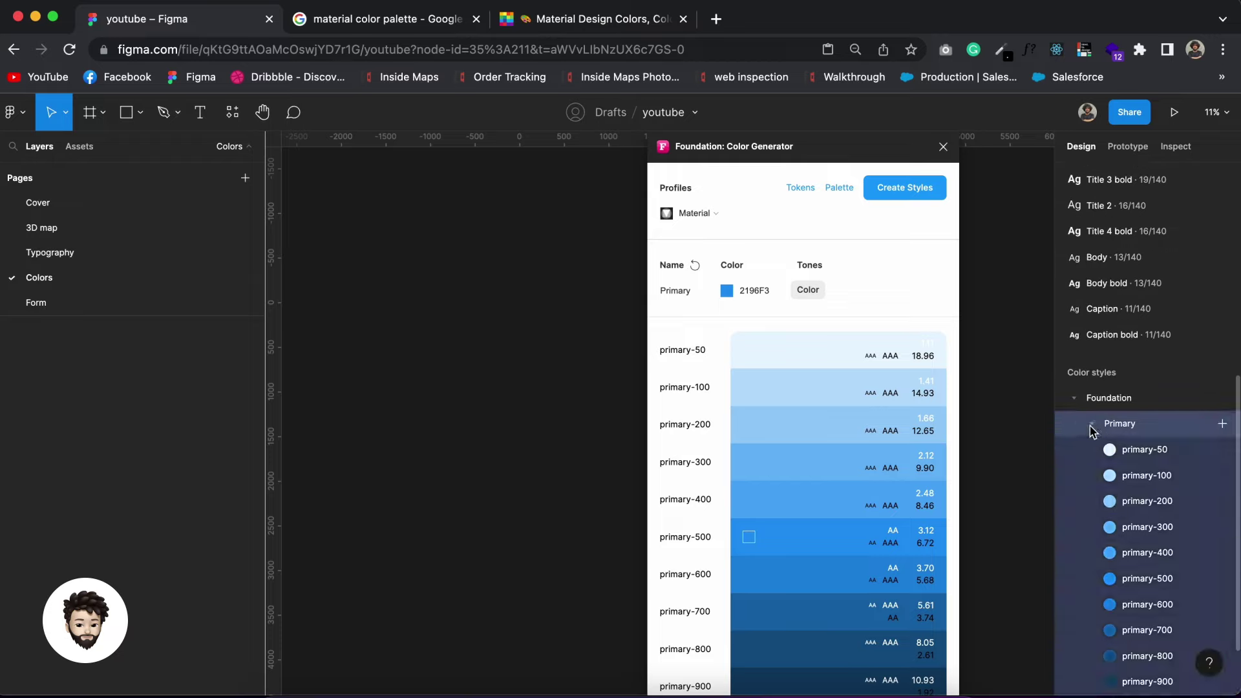
click(1091, 424)
drag(1115, 602, 1091, 568)
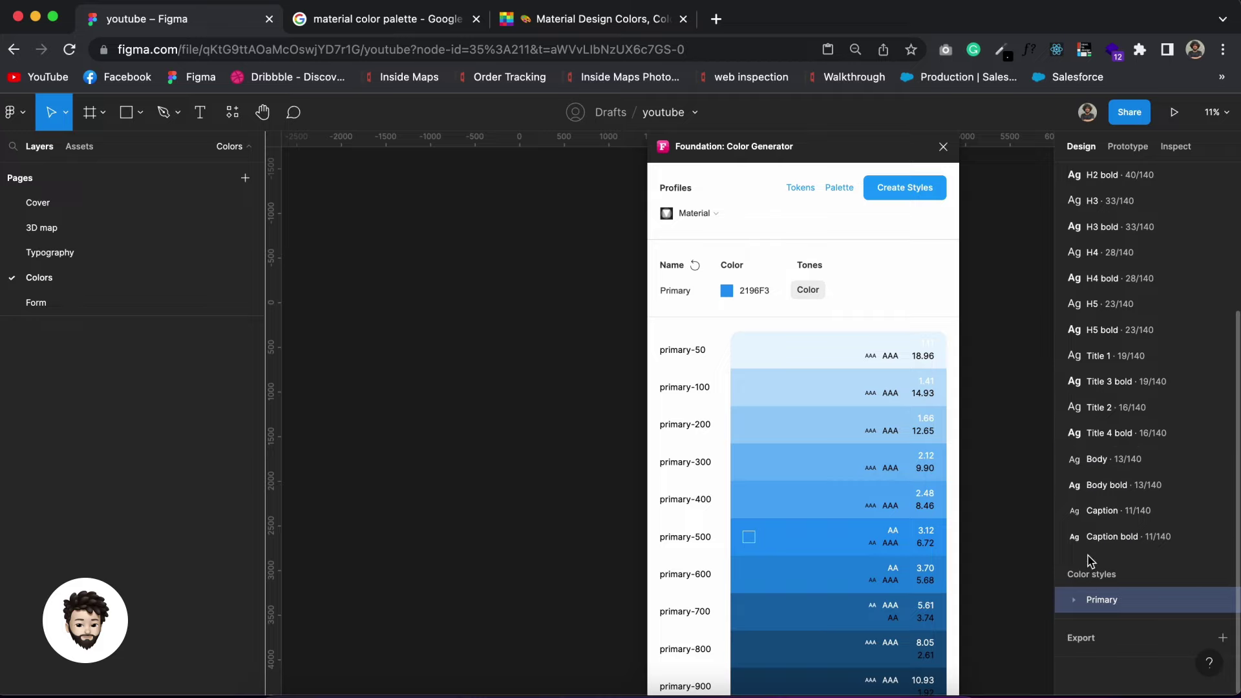
- Generate the Primary swatch palette frame on the canvas and close the Color Generator
click(838, 191)
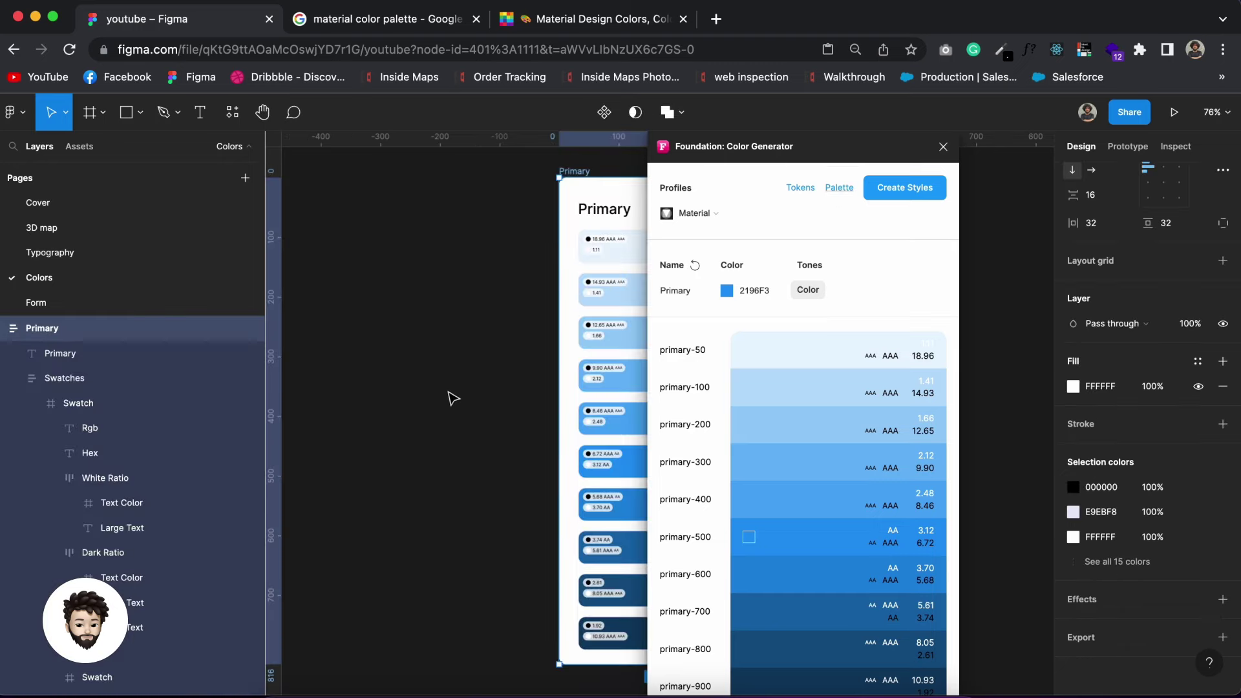
scroll(451, 398, up, 3)
scroll(451, 398, down, 4)
scroll(451, 397, right, 3)
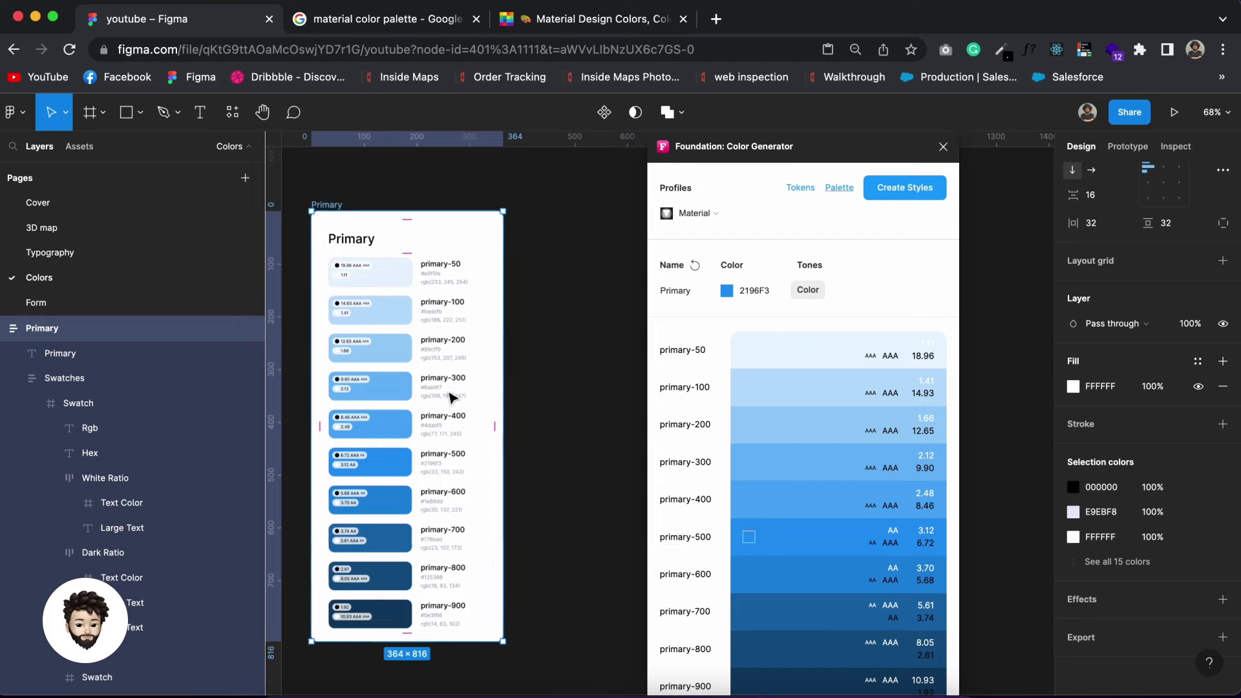
click(548, 349)
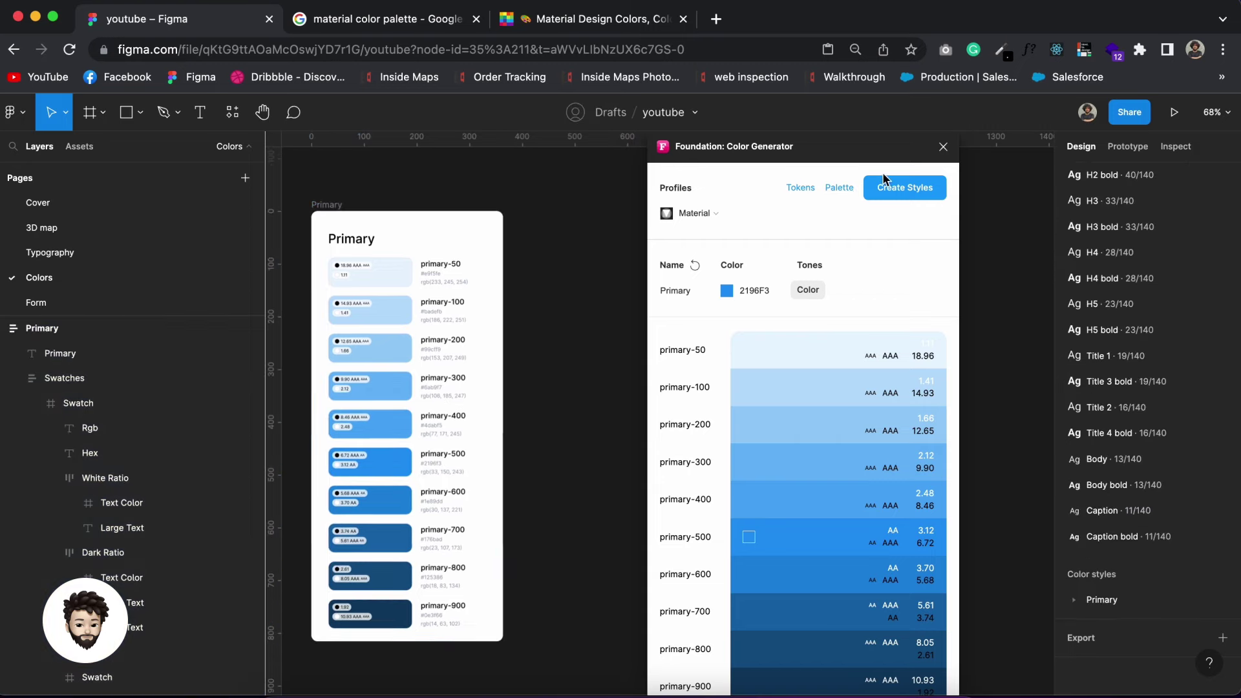
click(943, 147)
scroll(633, 369, left, 3)
scroll(633, 368, right, 3)
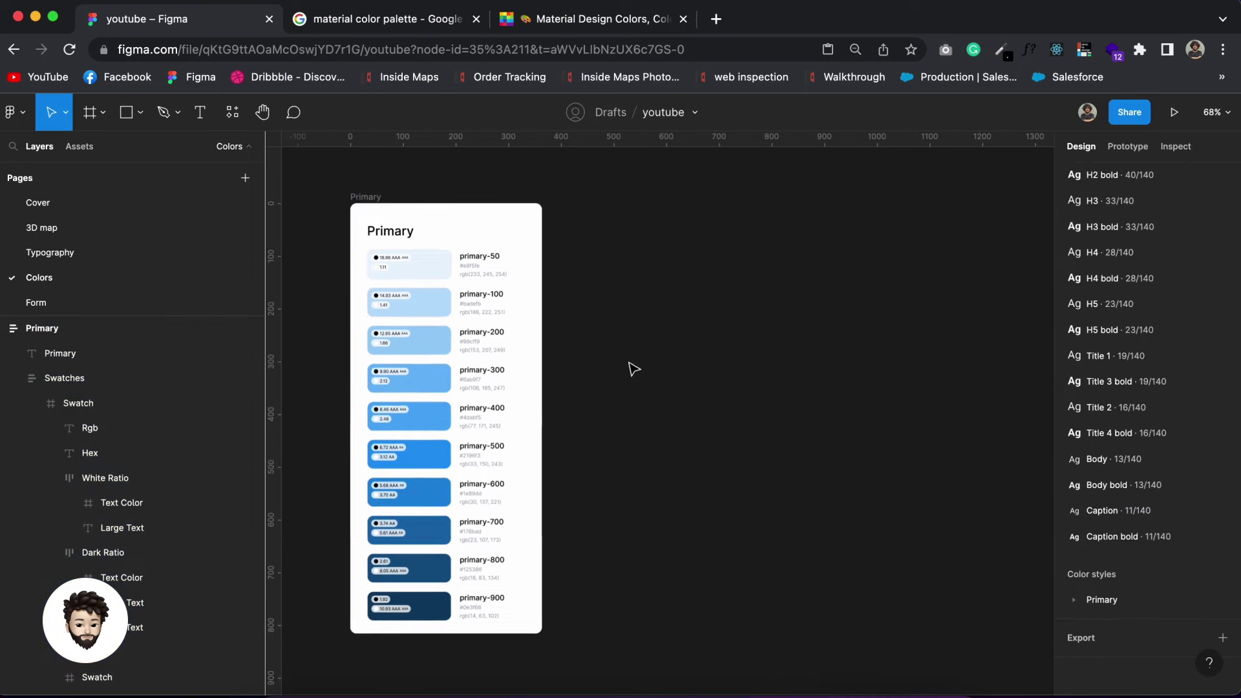
click(366, 196)
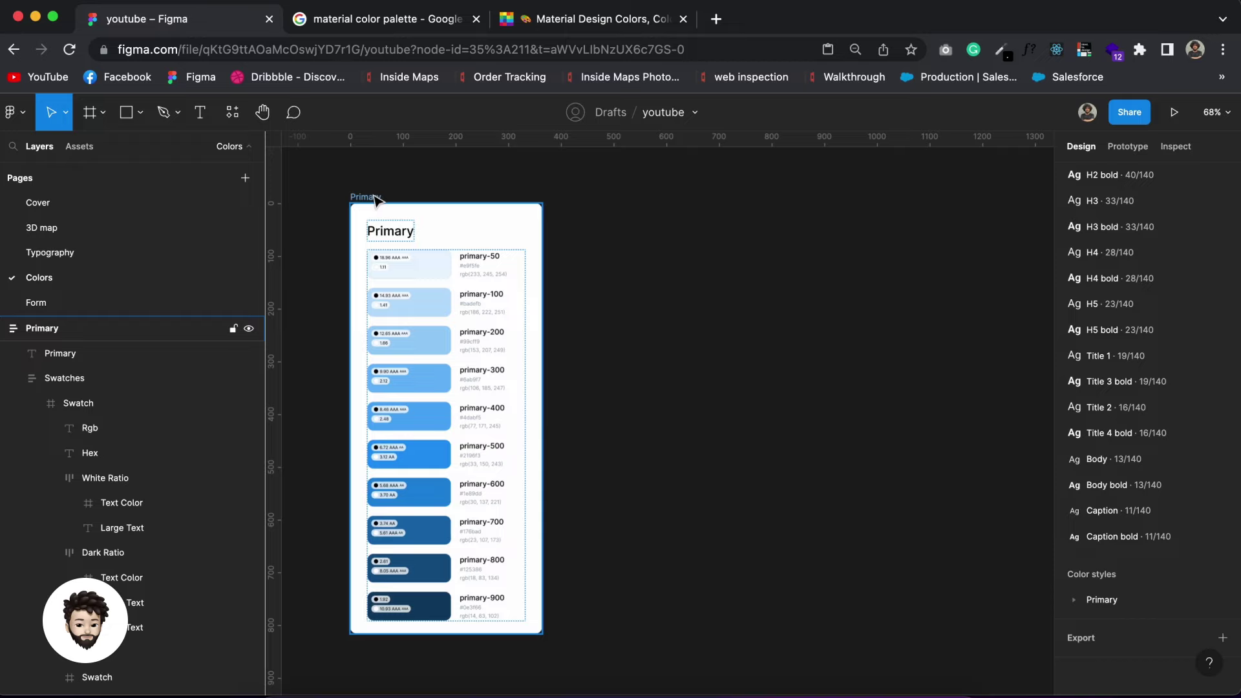
scroll(376, 199, left, 2)
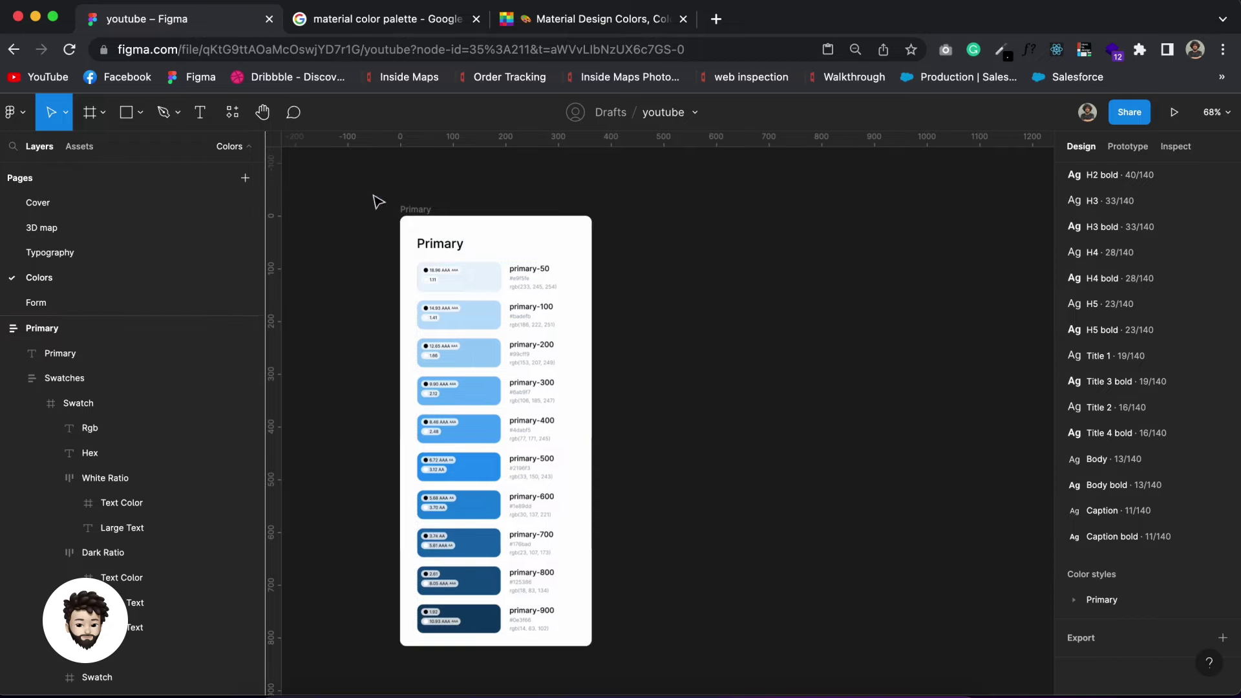